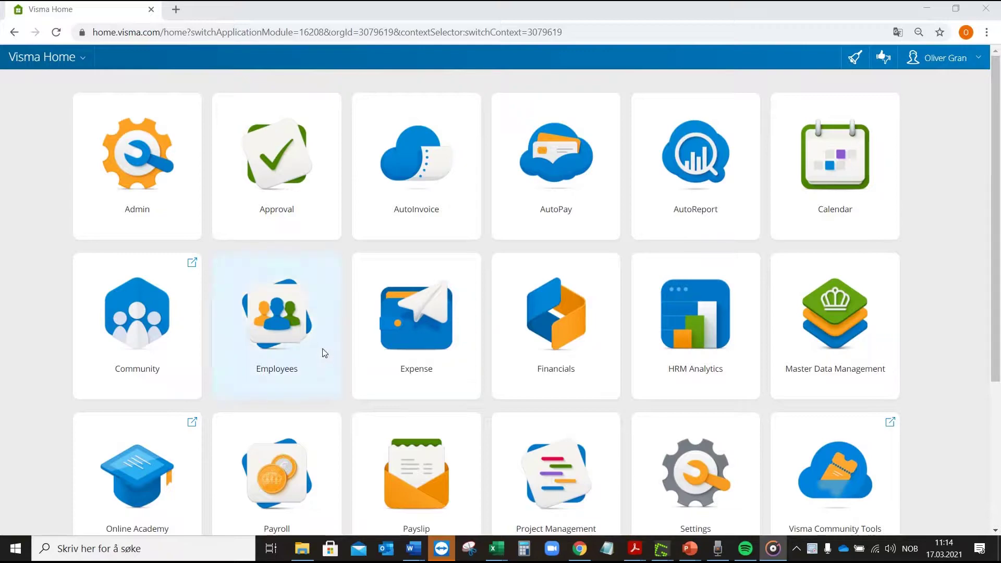
- Open the Employees module and view the fixed transactions of the third active employee in the list
left_click(324, 353)
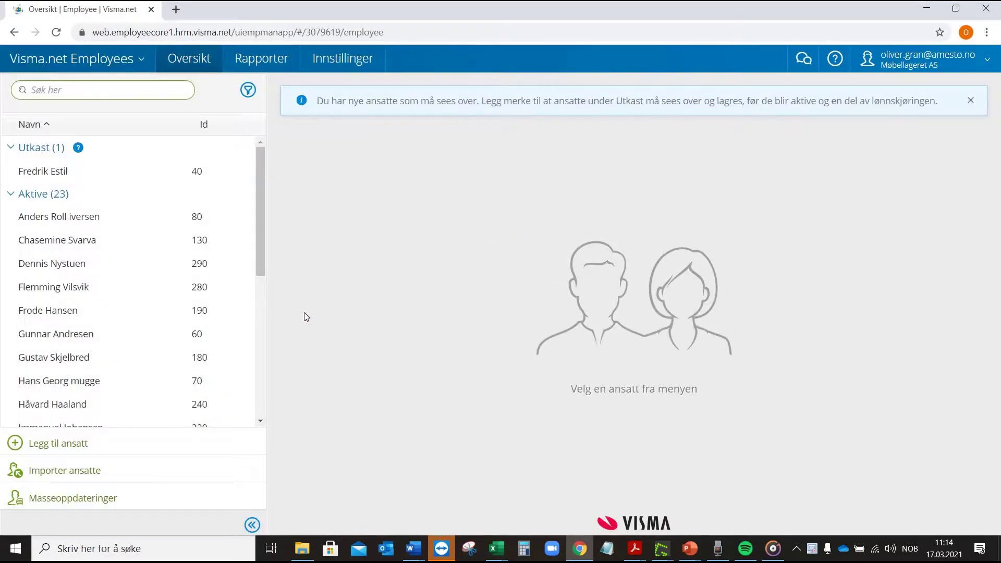
left_click(204, 267)
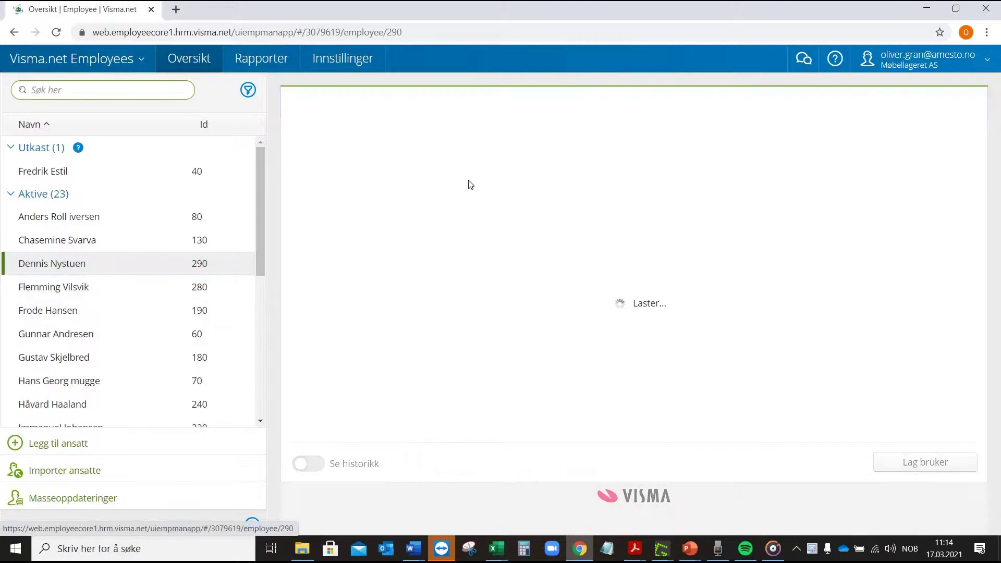
left_click(701, 99)
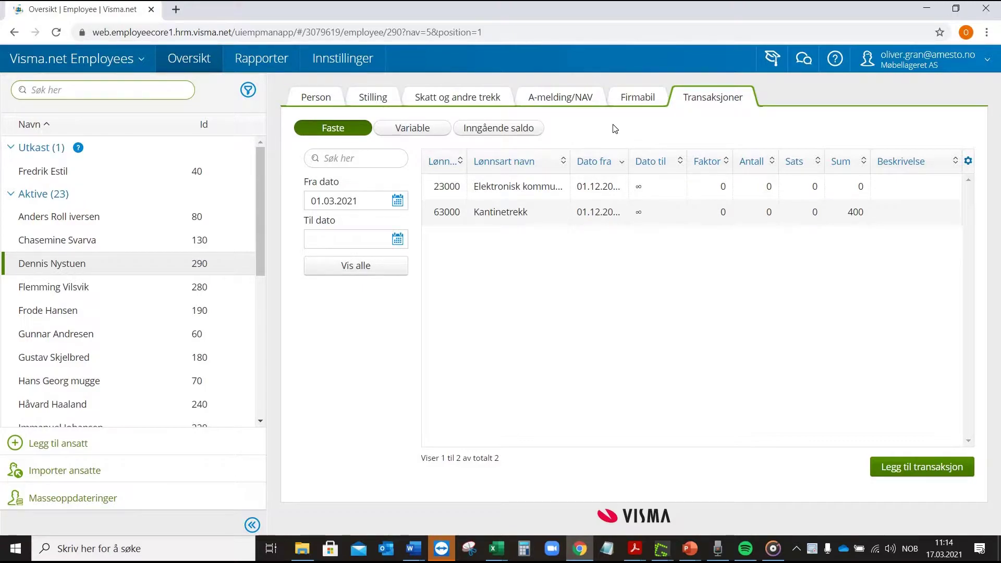
left_click(761, 183)
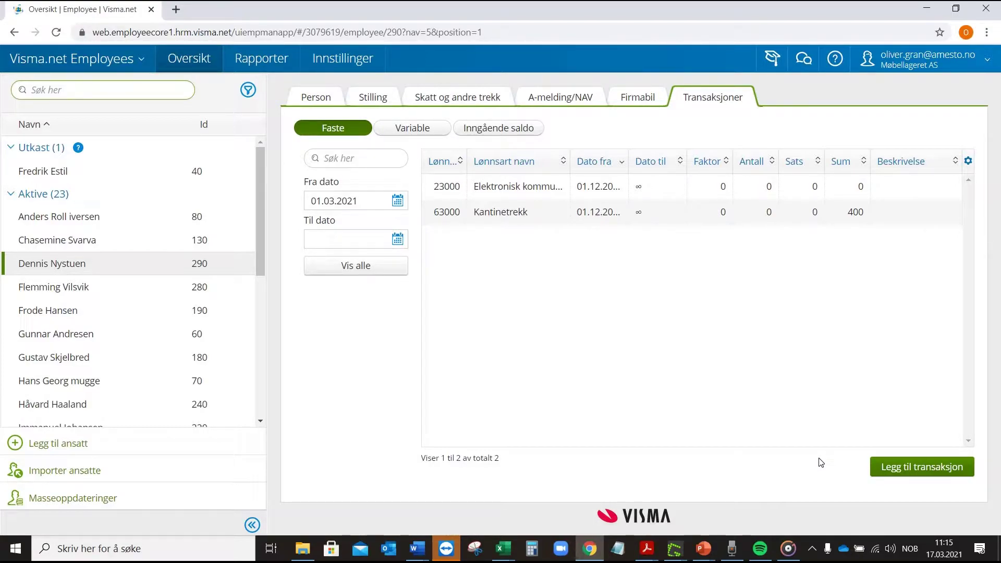
- Start a new fixed transaction for this employee with the from date 01.02.2021 and no end date
left_click(908, 473)
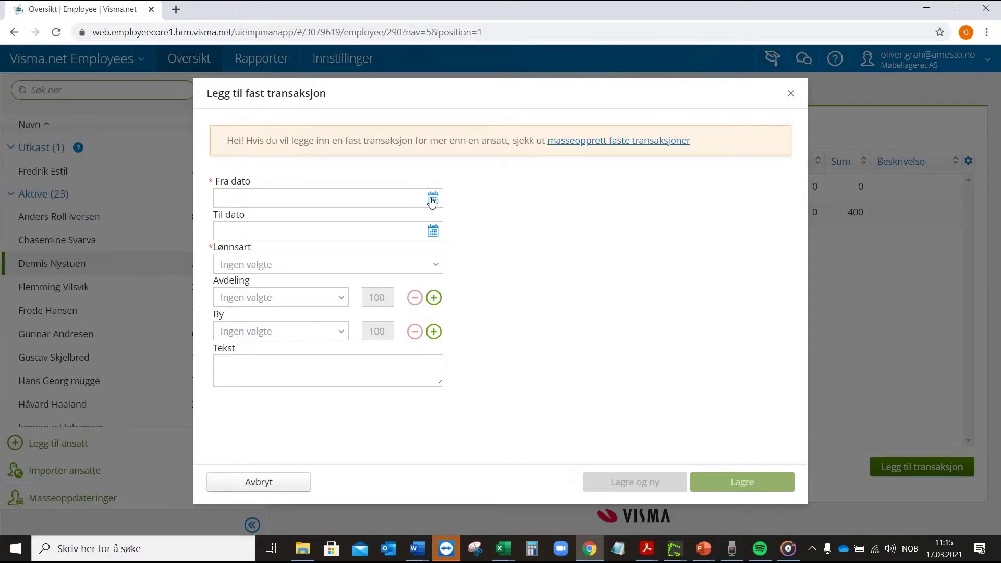
left_click(432, 200)
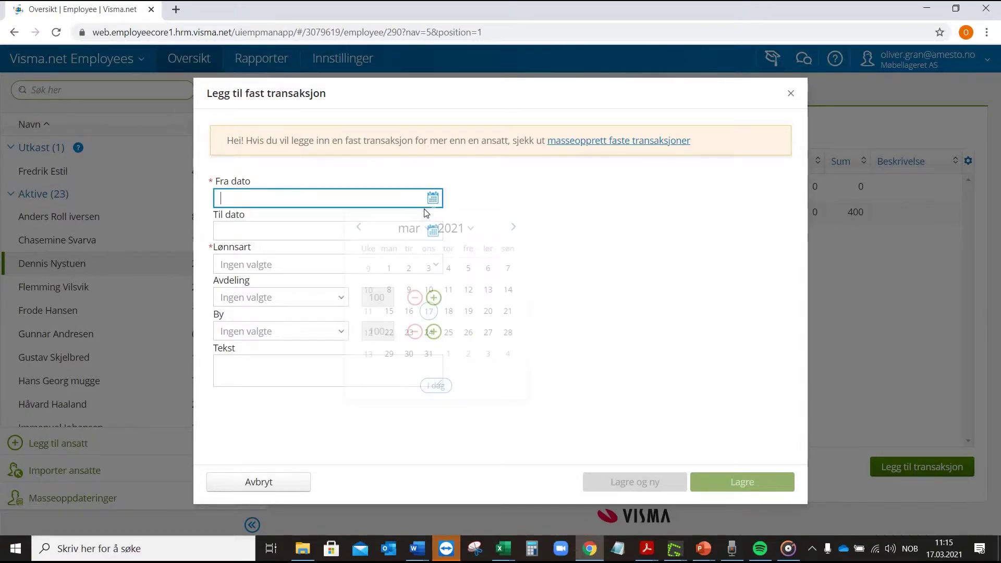
left_click(417, 229)
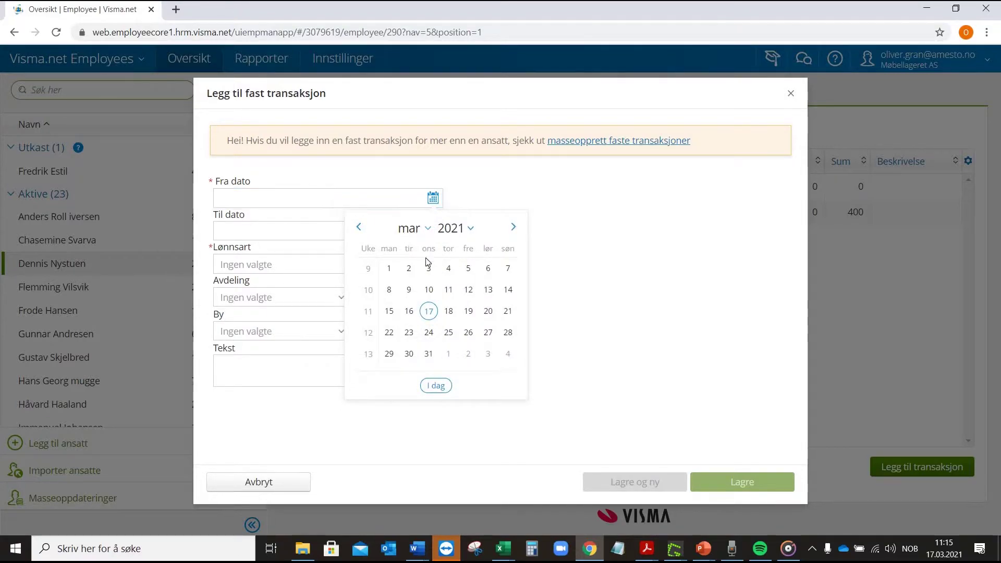
left_click(425, 261)
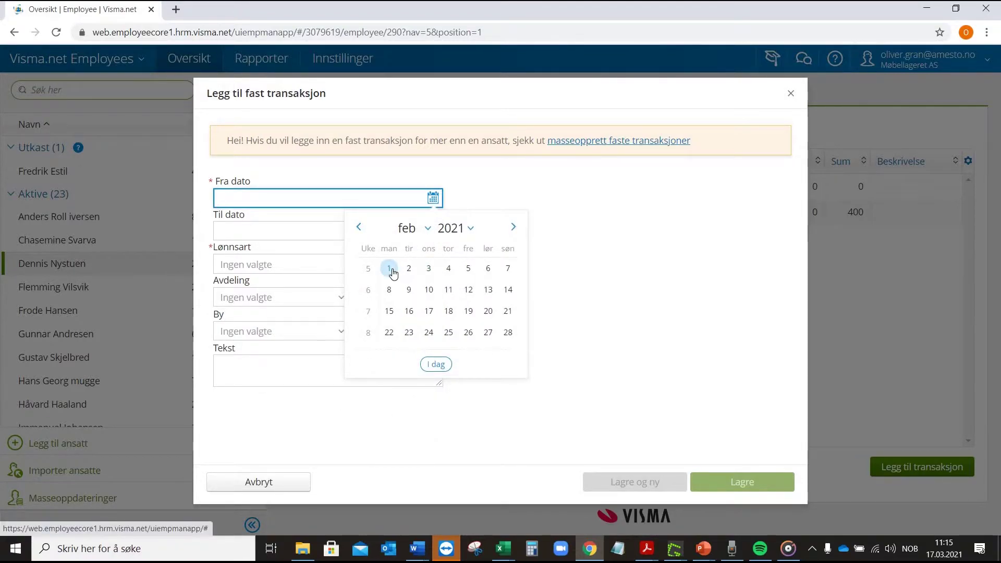
left_click(389, 267)
key("Tab")
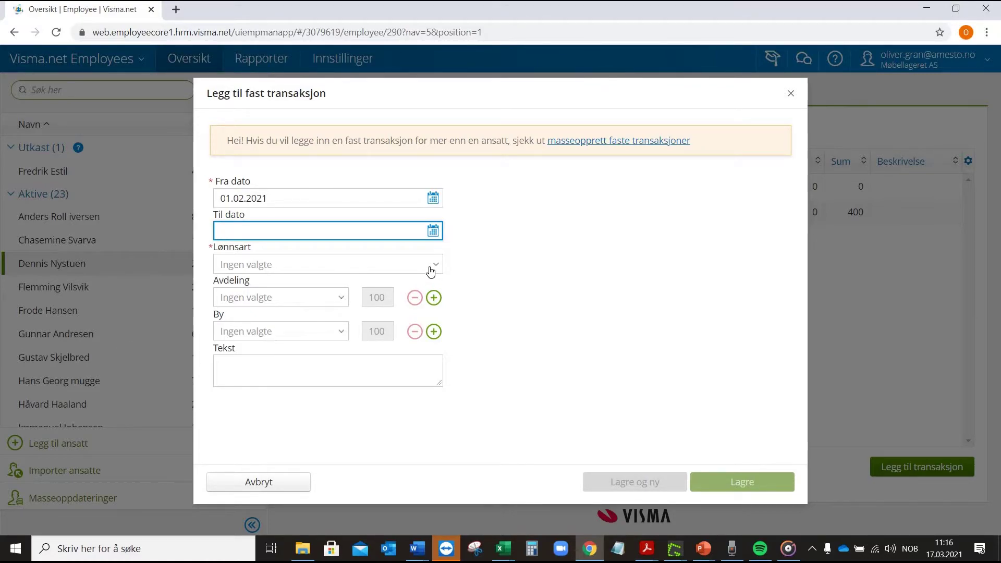
- Assign wage type 23000 - Elektronisk kommunikasjon (naturalytelse) and department 2 - Administrasjon to the new transaction
left_click(346, 270)
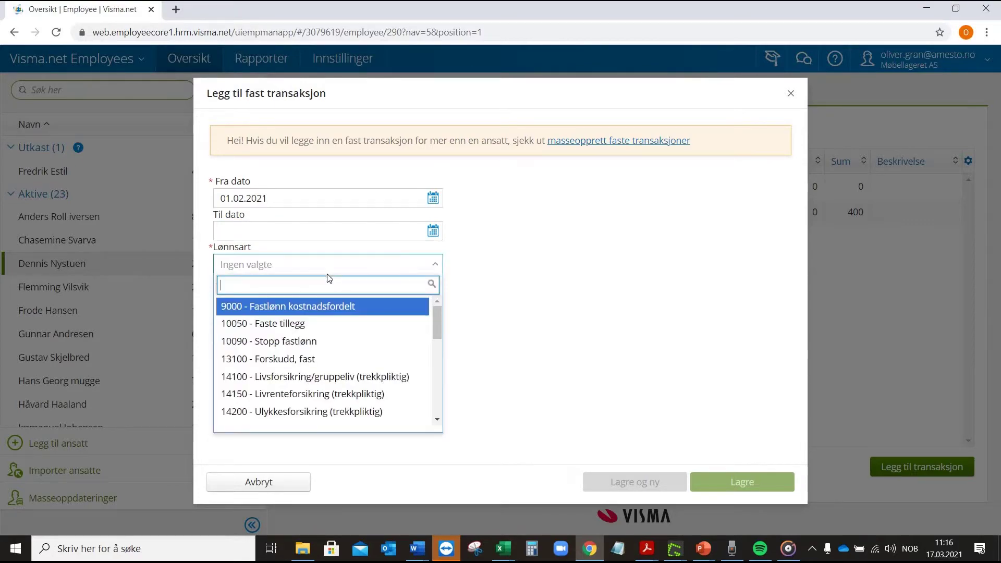
type("23000")
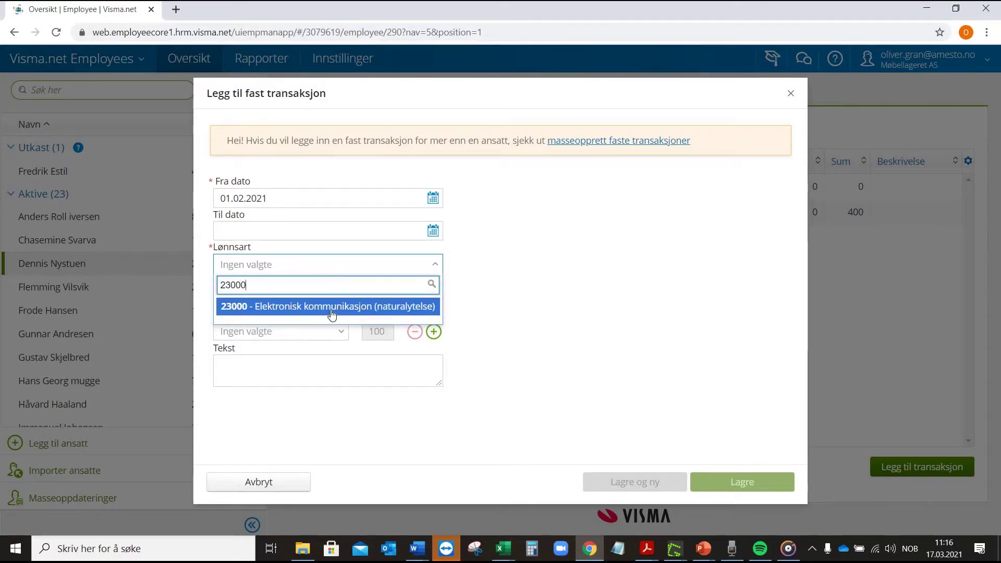
left_click(335, 307)
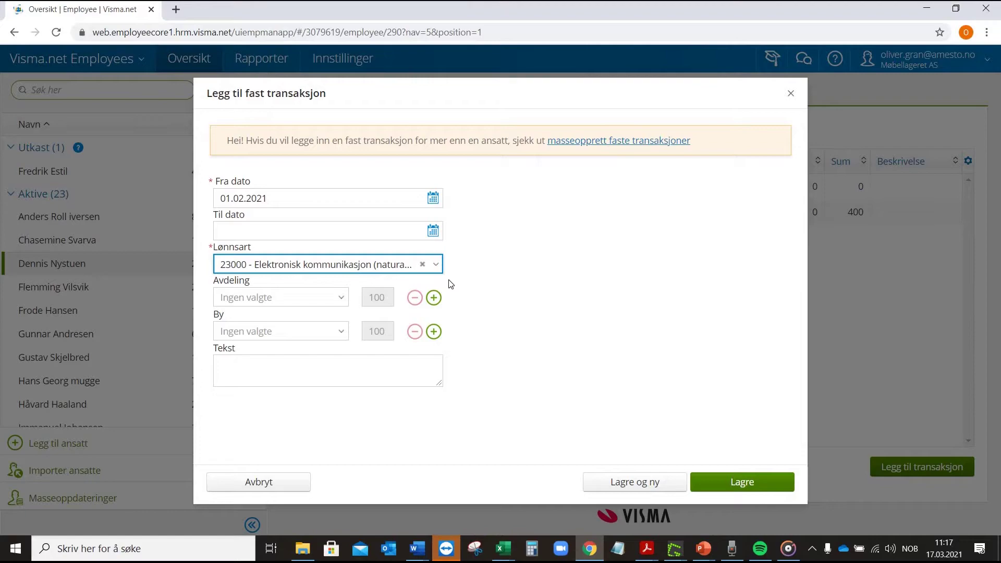
left_click(341, 298)
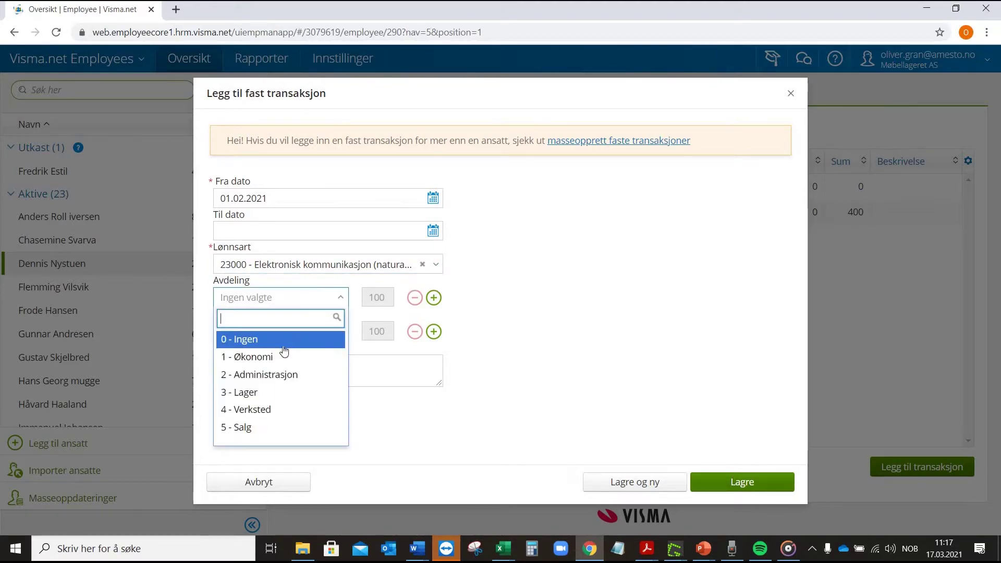
left_click(266, 375)
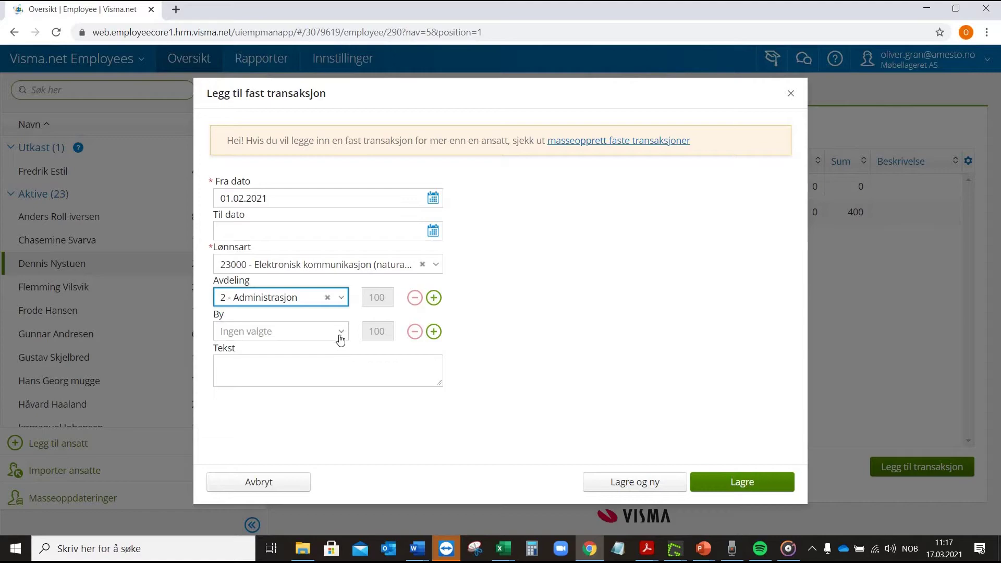
- Enter "Beskrivelse?" as the transaction text, save the transaction, and close the blank follow-up form
left_click(338, 359)
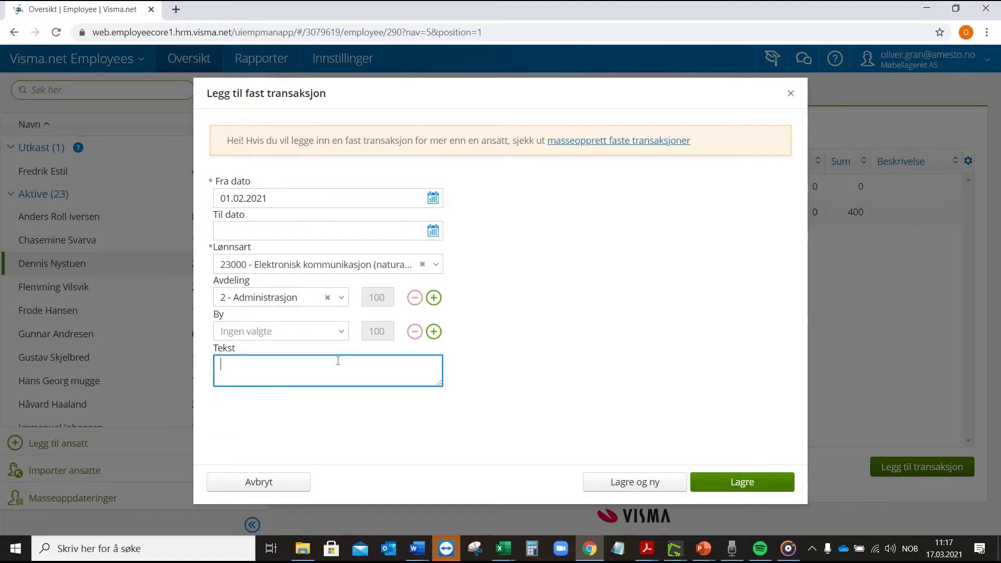
type("Beskrivelse?")
left_click(671, 484)
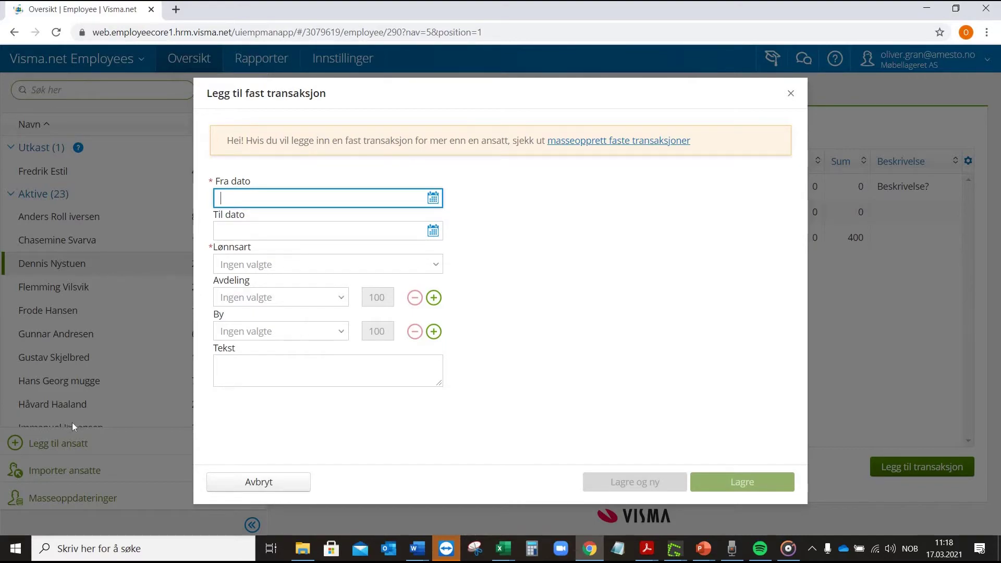
left_click(242, 481)
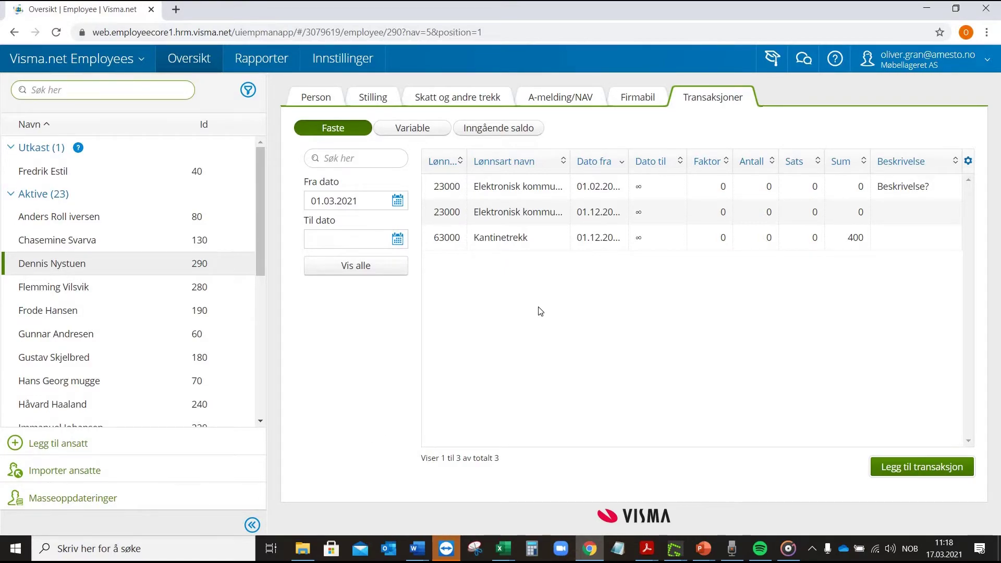
- End the wage type 23000 transaction described as "Beskrivelse?" with the end date 18.03.2021
left_click(519, 188)
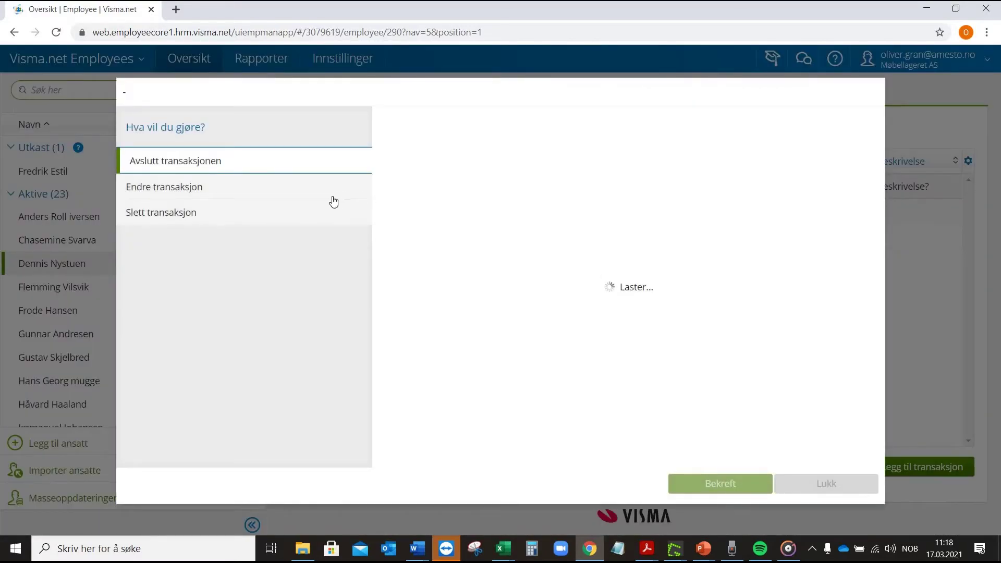
left_click(304, 197)
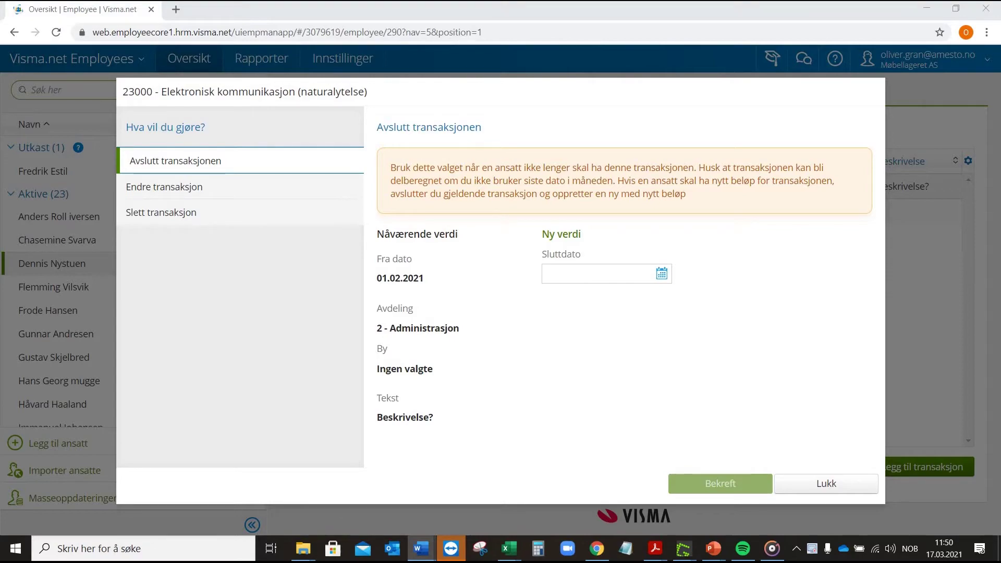
left_click(661, 273)
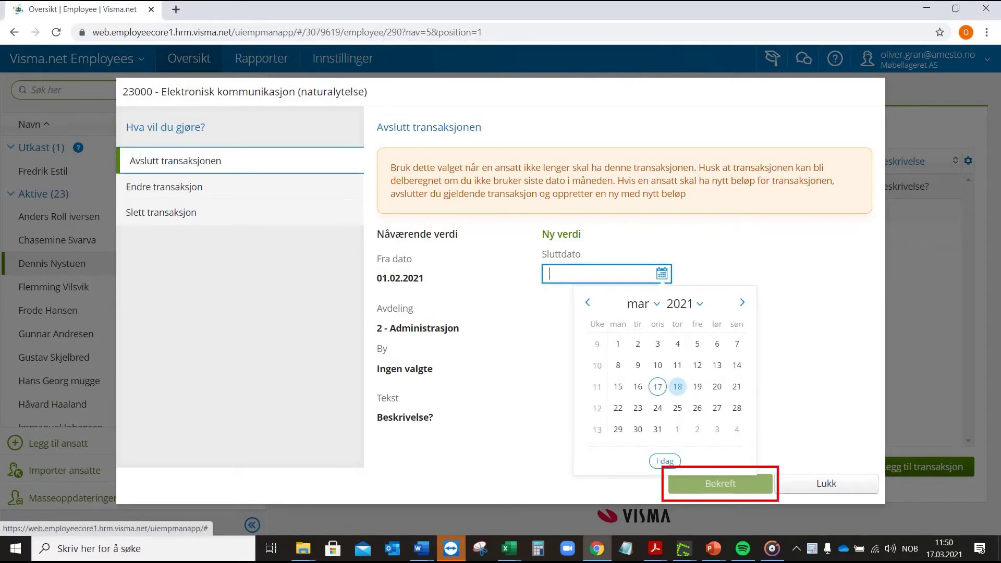
left_click(677, 386)
left_click(707, 488)
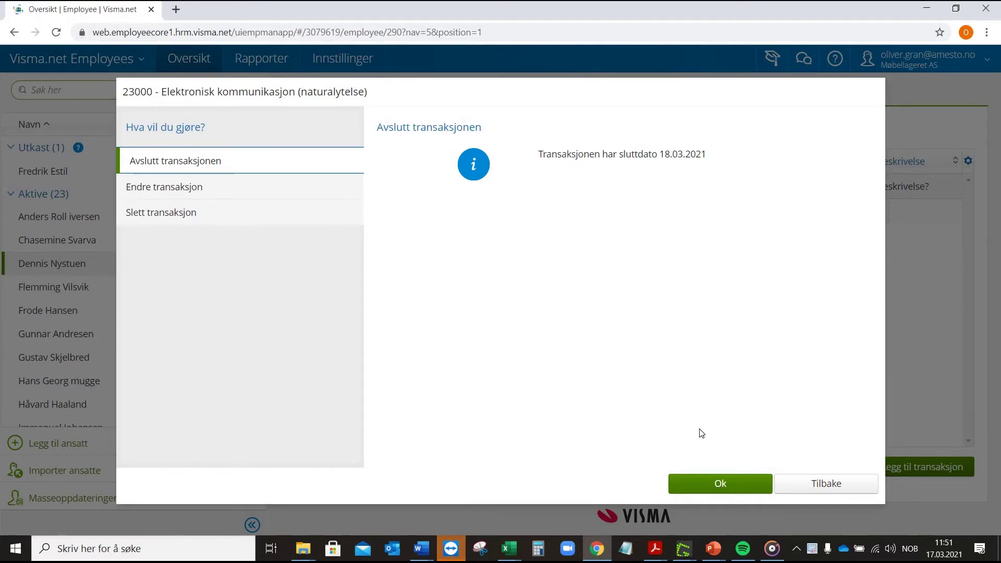
left_click(782, 483)
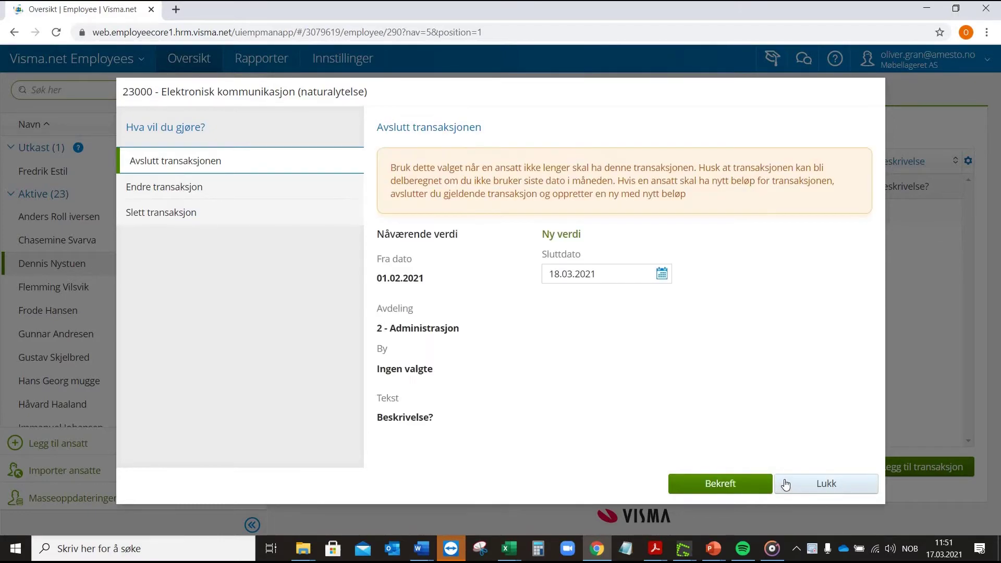
left_click(662, 274)
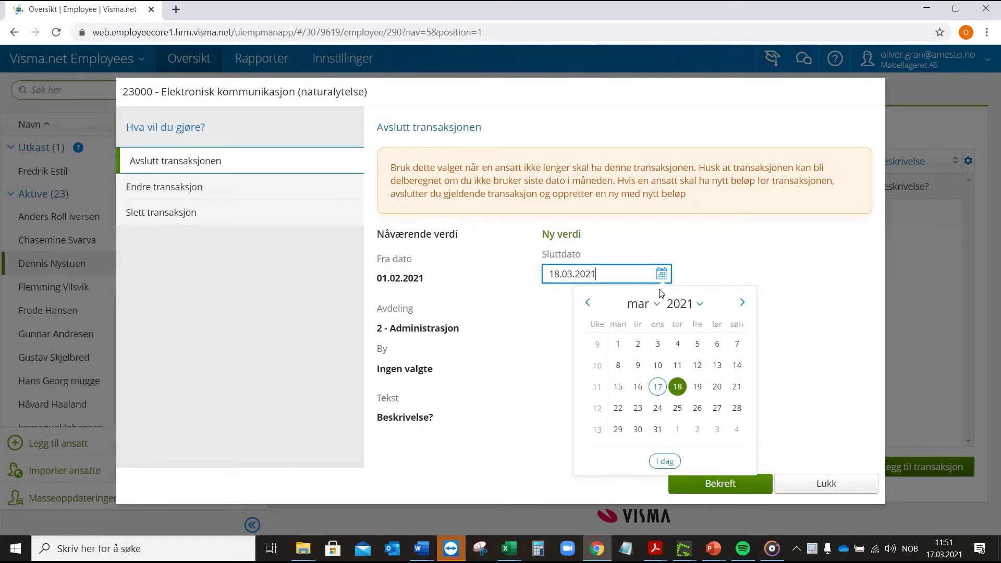
left_click(658, 305)
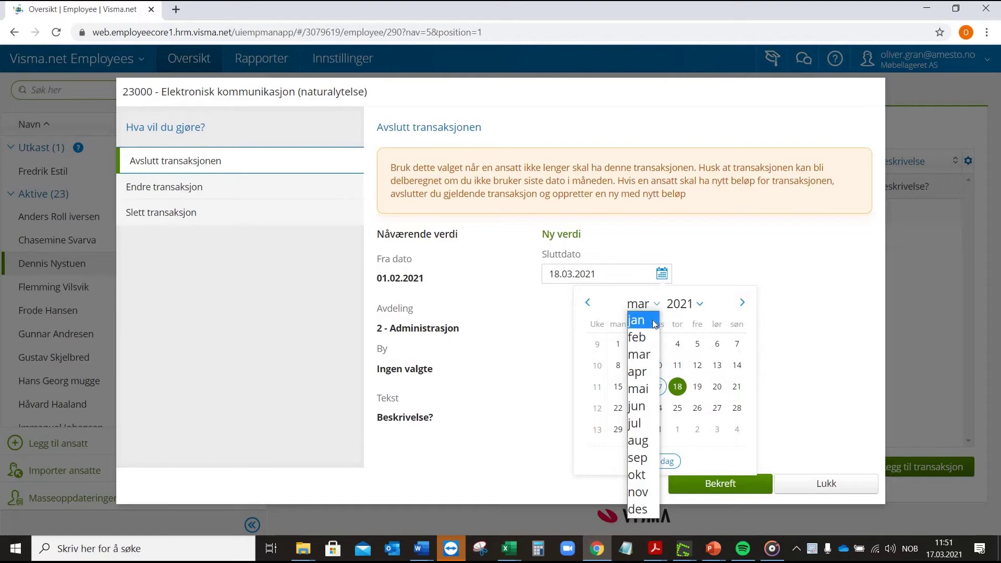
left_click(652, 320)
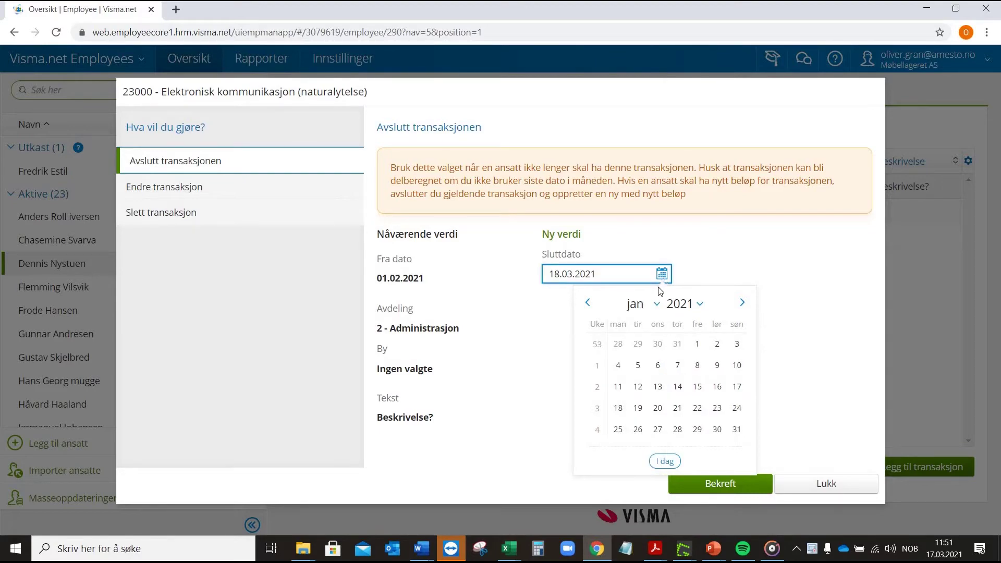
left_click(659, 313)
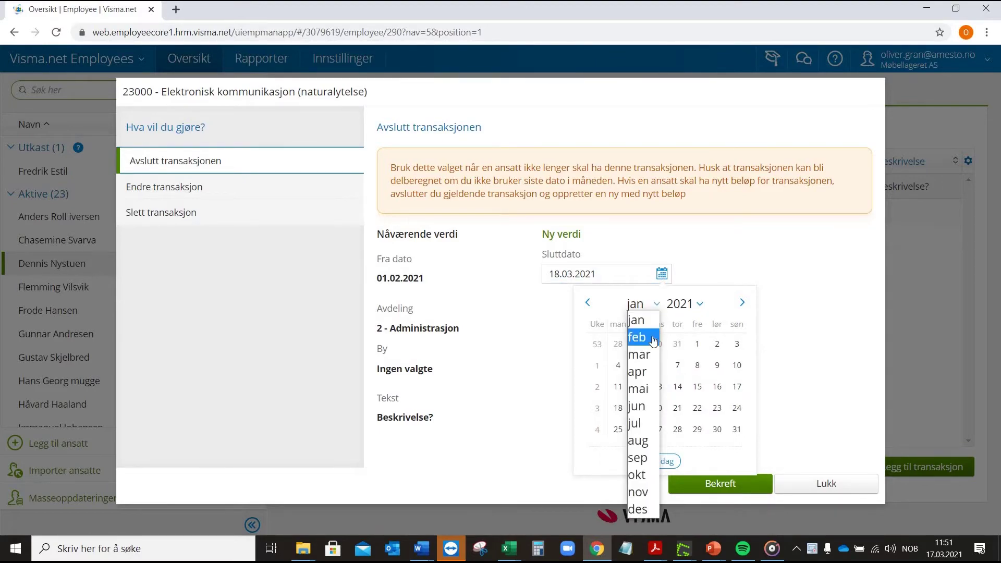
left_click(642, 338)
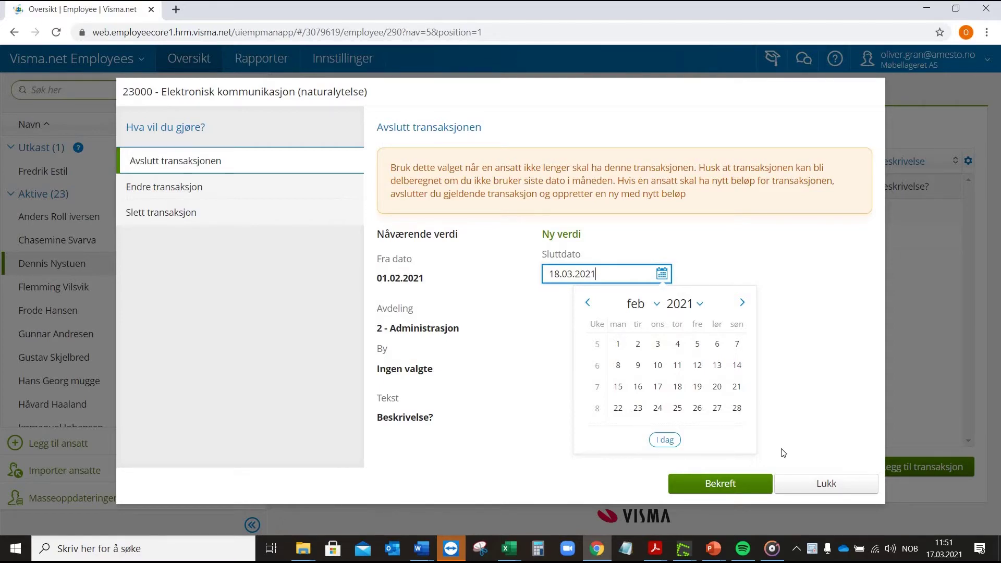
left_click(770, 459)
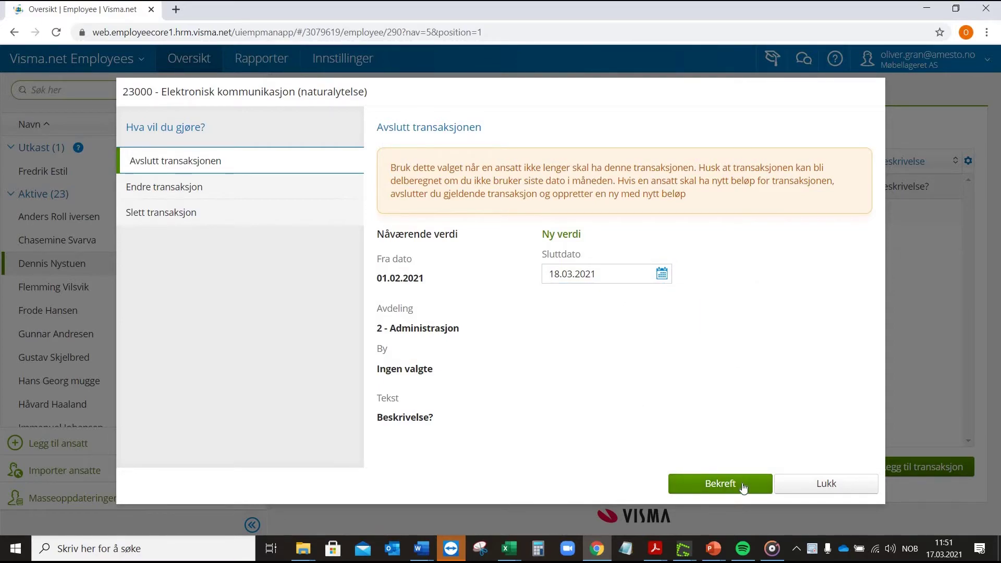
- Confirm ending the transaction on 18.03.2021 and return to the transaction list
left_click(742, 485)
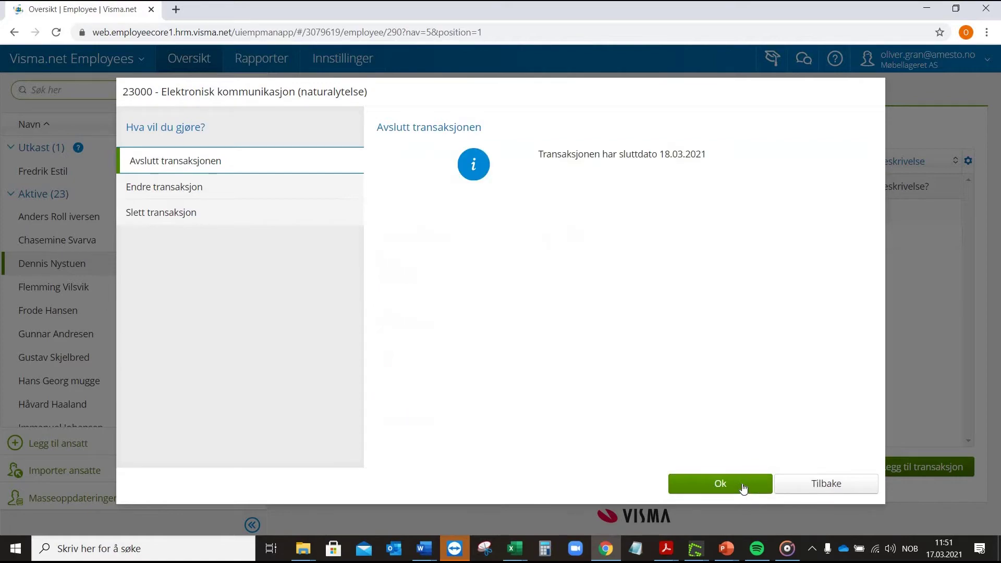
left_click(742, 484)
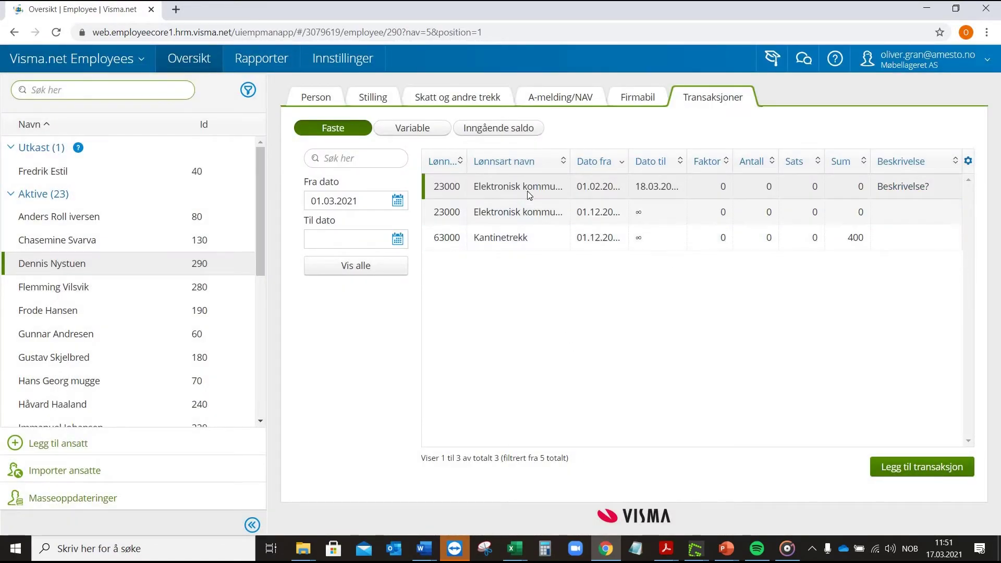
- Edit the same wage type 23000 transaction so its end date is 31.03.2021, and confirm the change
left_click(476, 198)
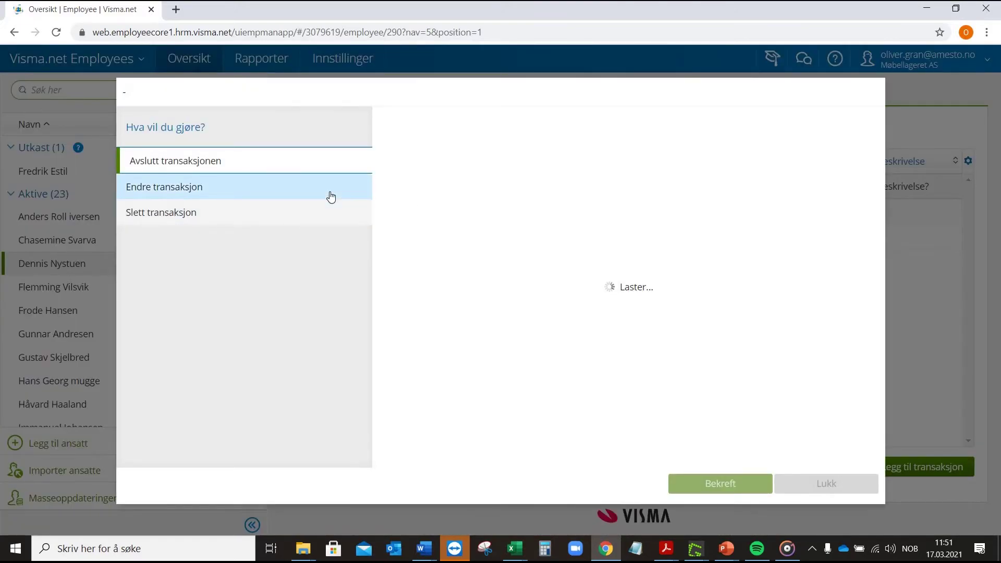
left_click(330, 197)
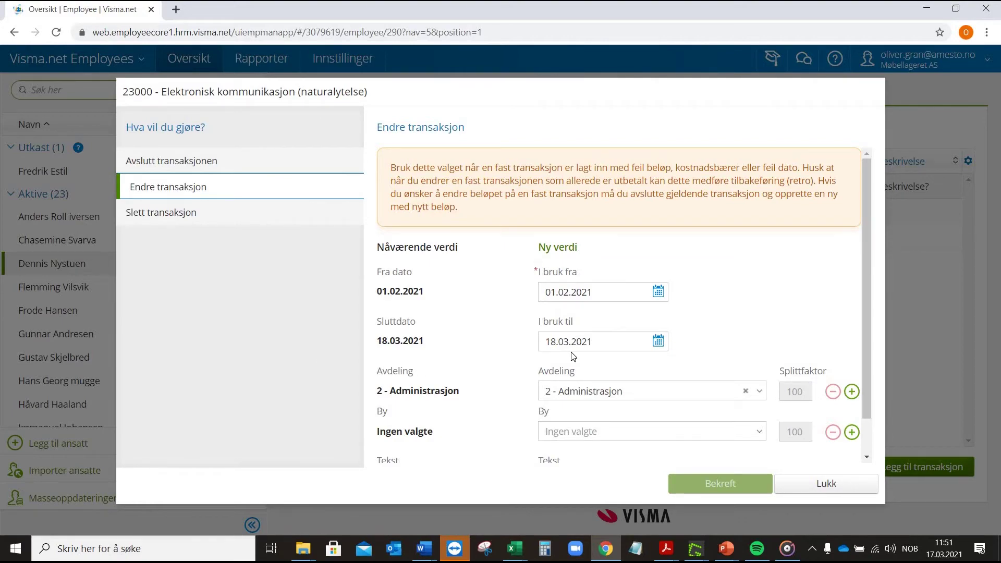
left_click(658, 342)
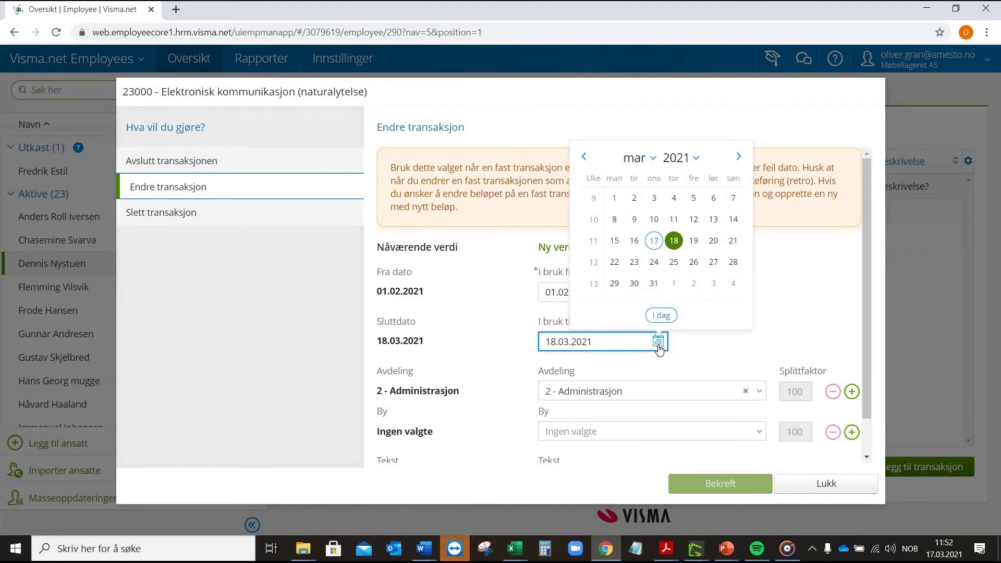
left_click(655, 284)
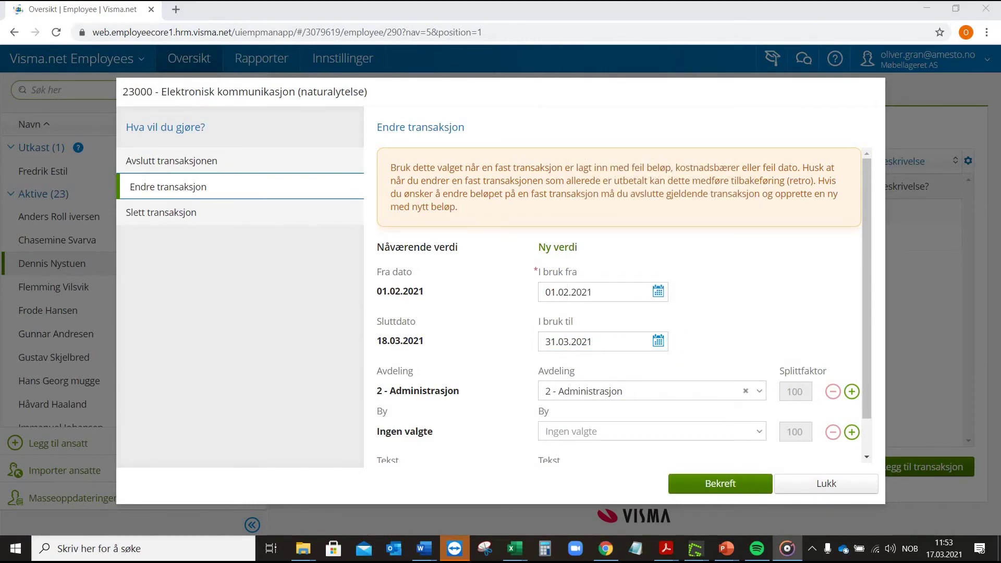
left_click(698, 487)
left_click(696, 484)
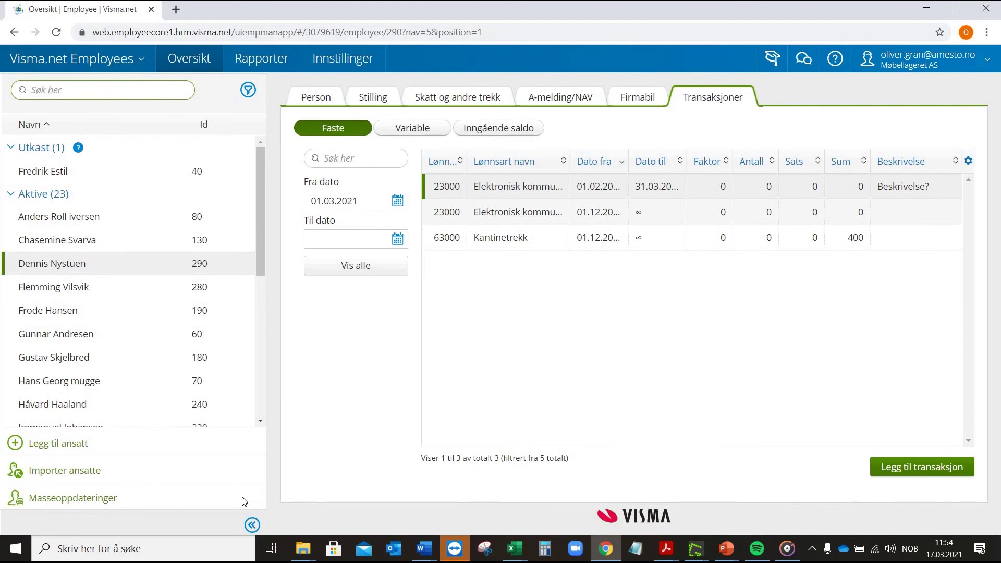
- Open the mass updates for employees (Masseoppdateringer)
left_click(103, 501)
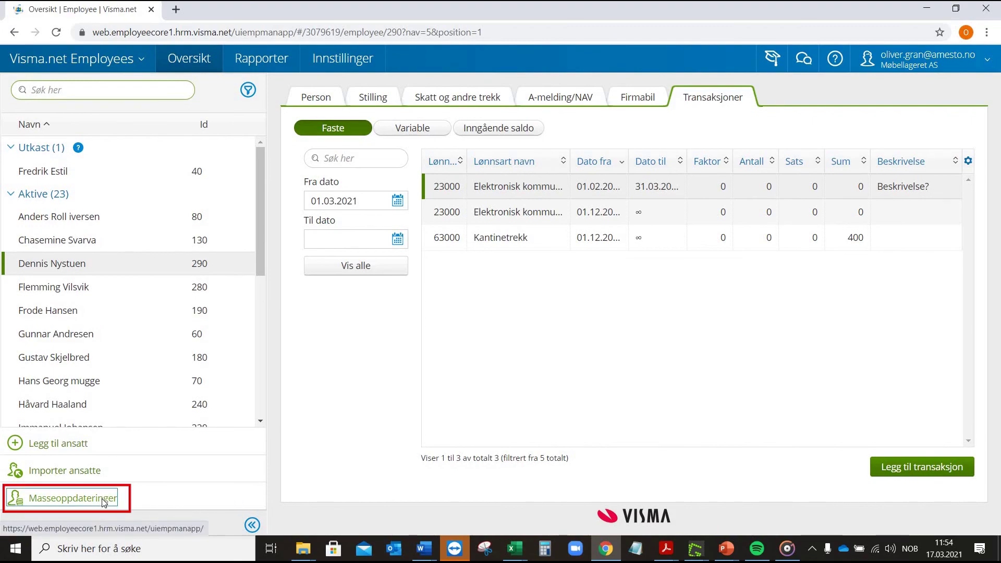